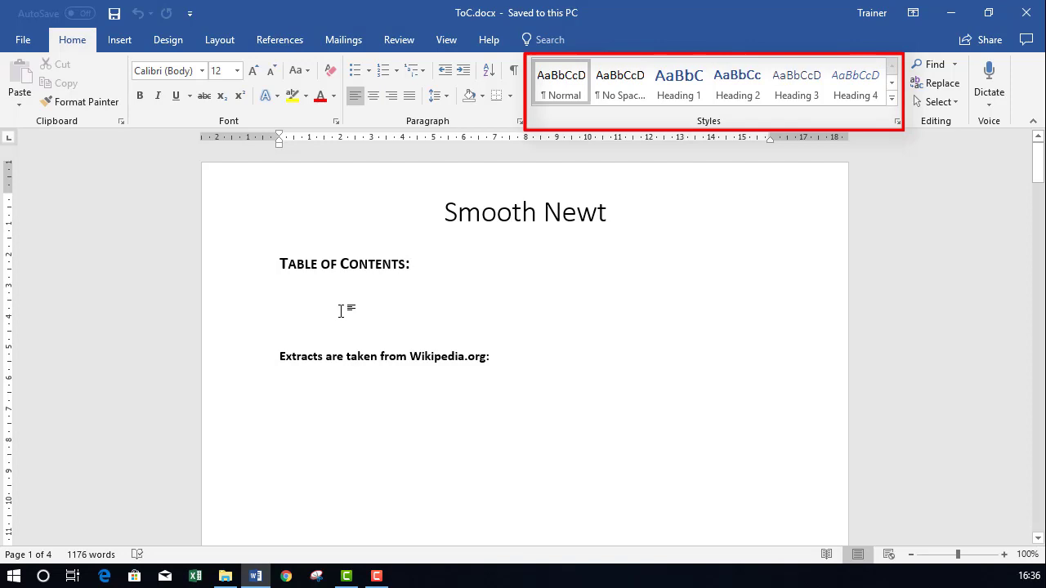
# Step: Check which style is applied to the "Introduction" and "Description" headings on page 2
pyautogui.scroll(-20, 340, 311)
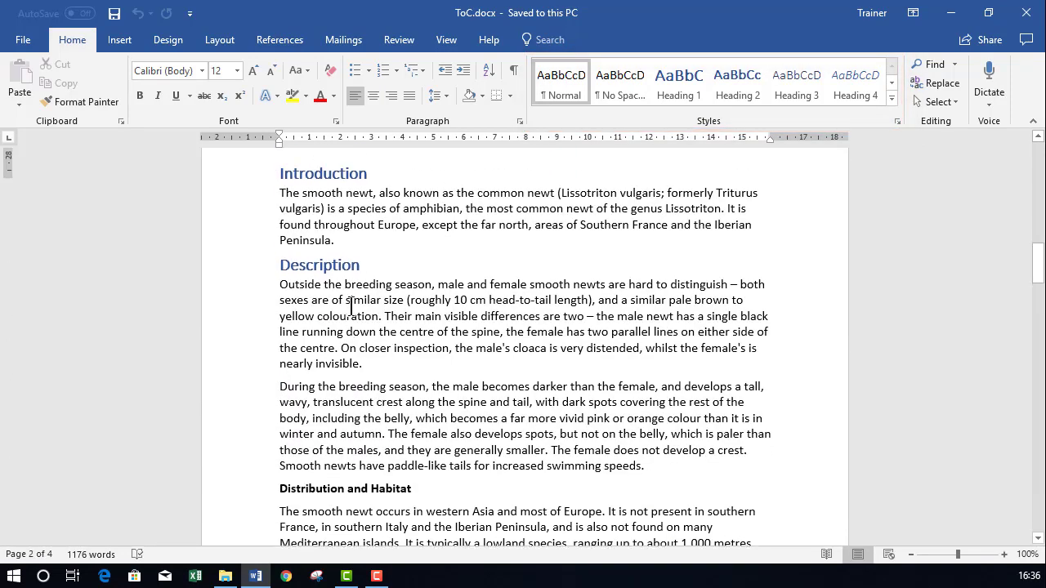
pyautogui.scroll(2, 294, 269)
pyautogui.click(340, 229)
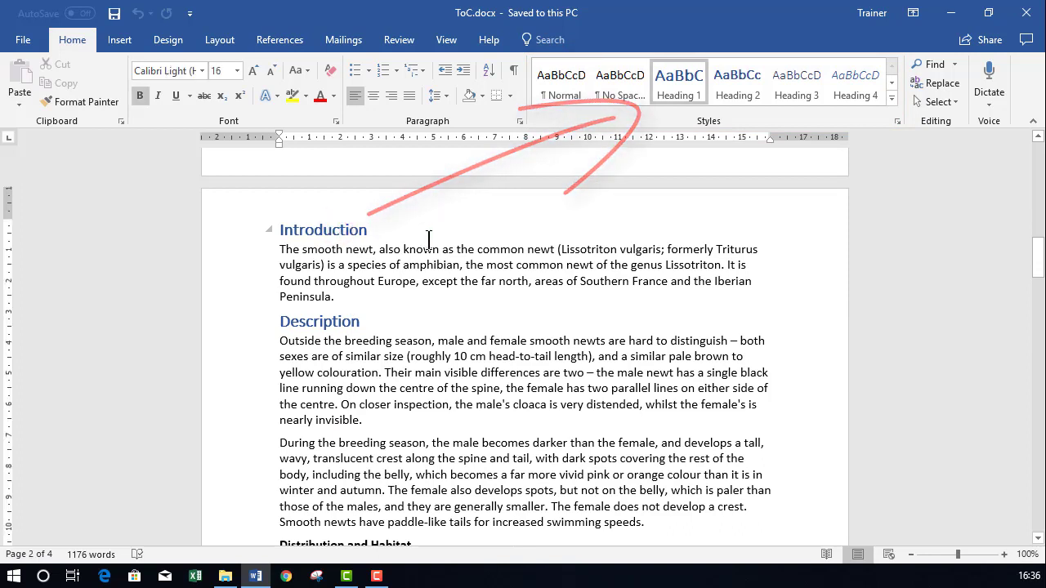
pyautogui.click(341, 321)
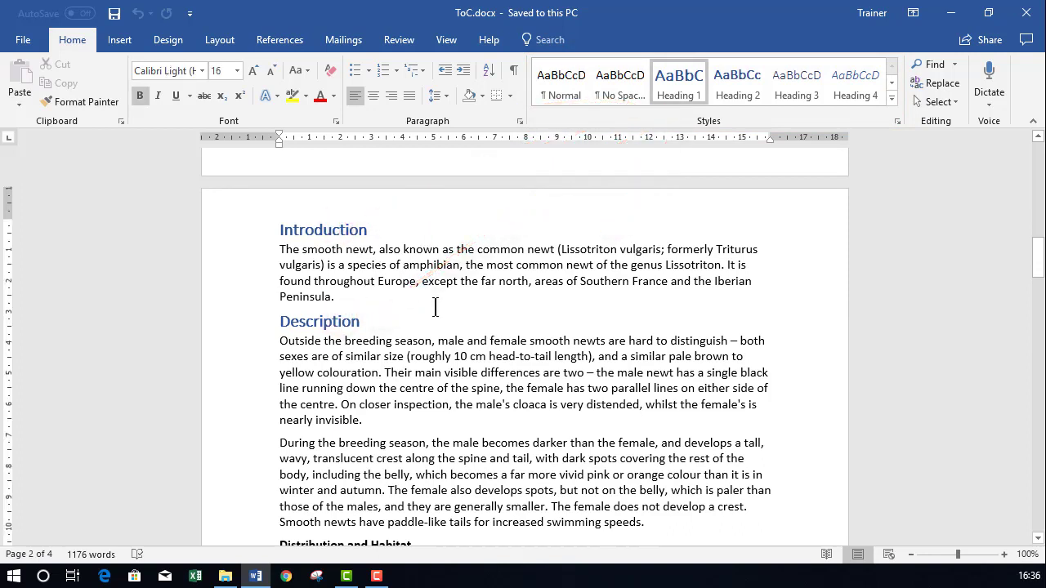
# Step: Apply the Heading 1 style to the "Distribution and Habitat" and "Life Cycle" section titles
pyautogui.scroll(-2, 435, 311)
pyautogui.scroll(-3, 436, 313)
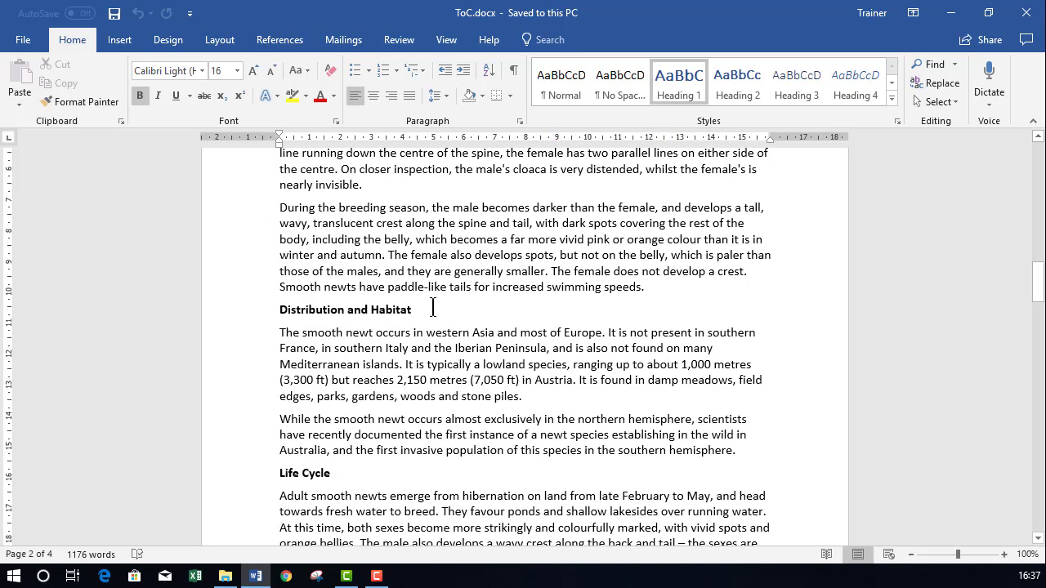
pyautogui.click(377, 310)
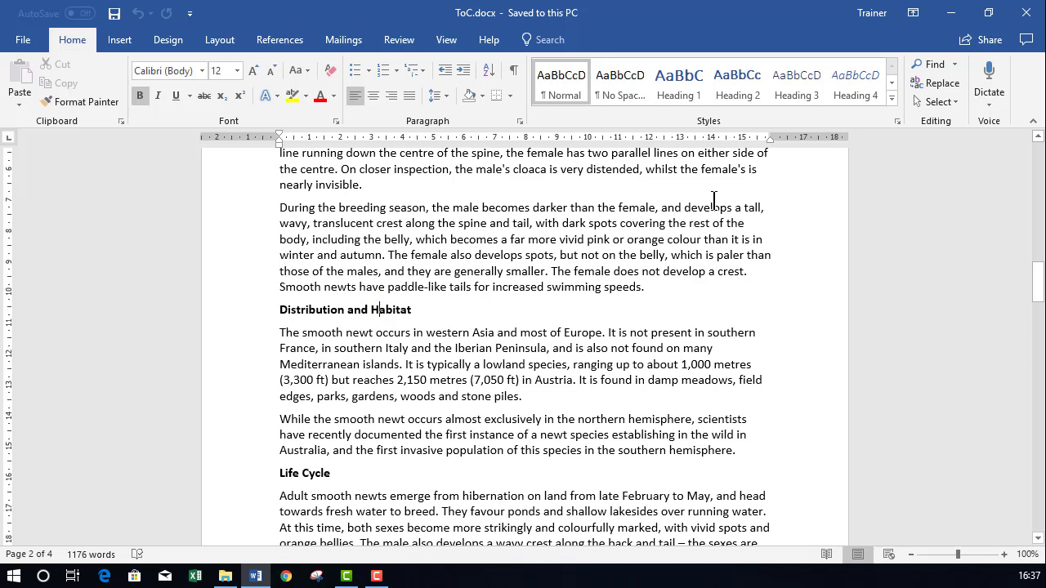
pyautogui.click(678, 81)
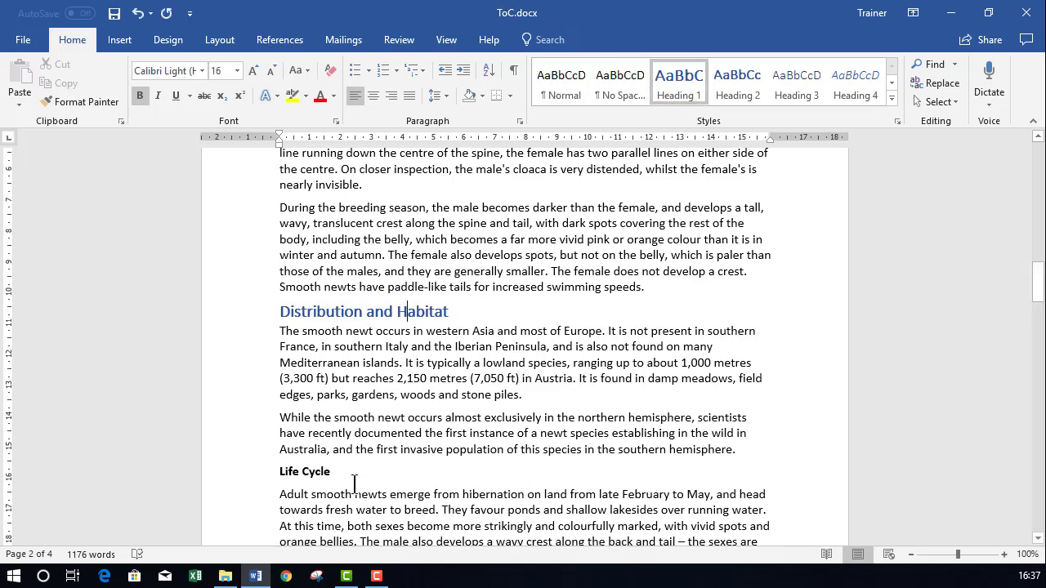
pyautogui.click(316, 472)
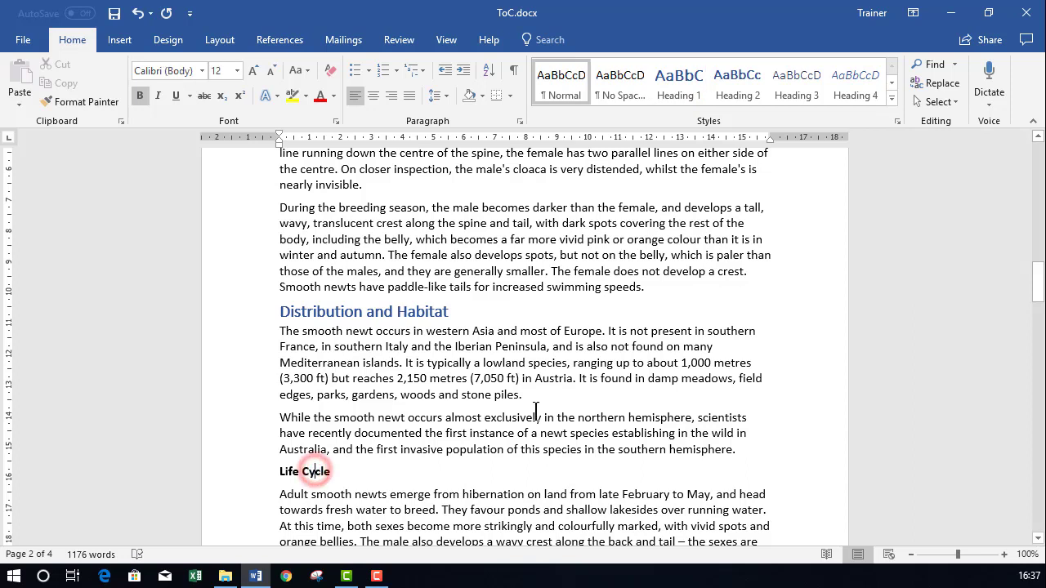
pyautogui.click(678, 81)
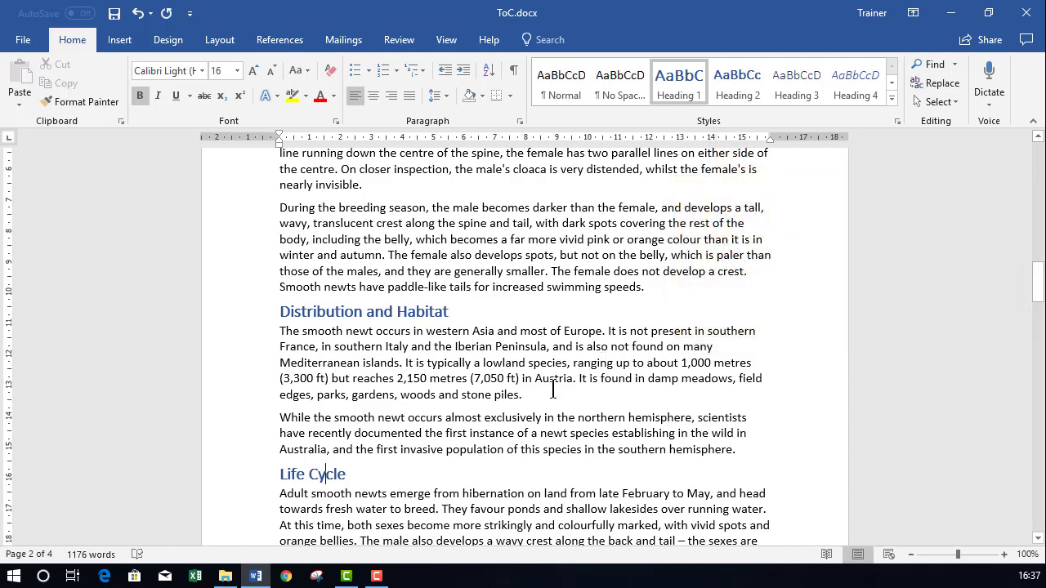
# Step: Apply the Heading 1 style to the "An invasive species in Australia" title at the end of page 2
pyautogui.scroll(-8, 553, 388)
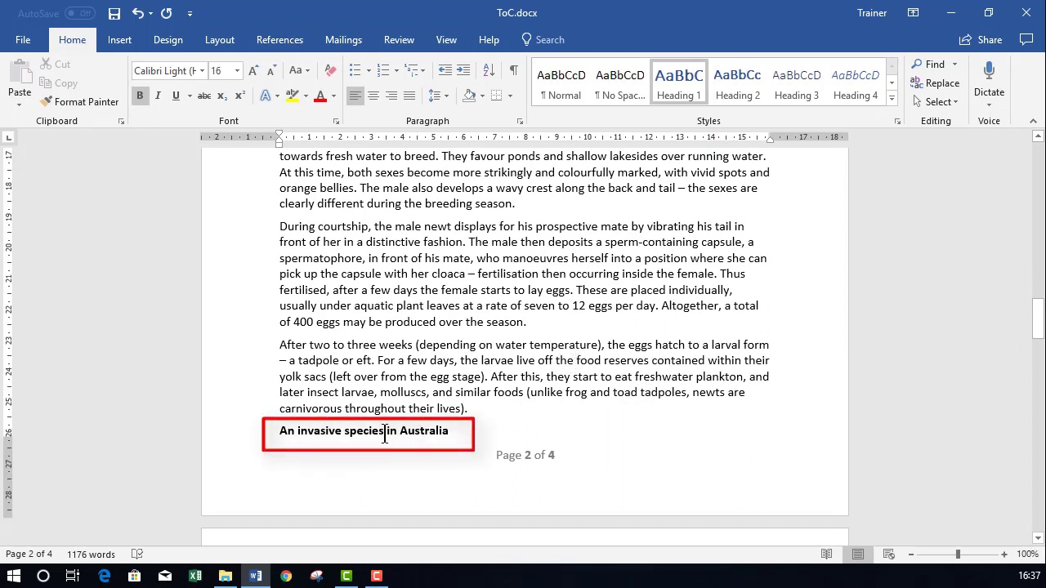
pyautogui.click(502, 419)
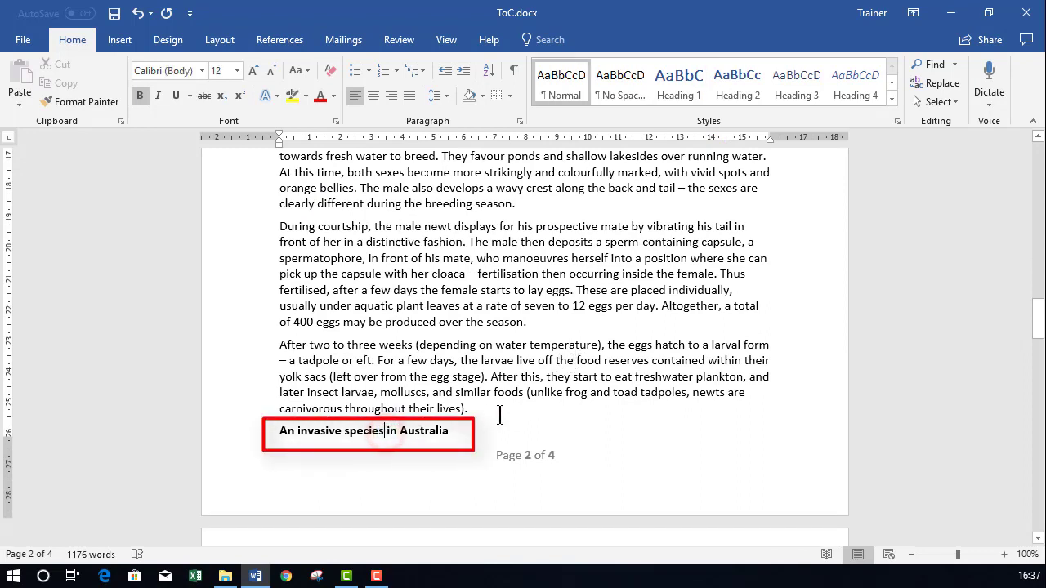
pyautogui.click(678, 81)
# Step: Apply the Heading 2 style to the "Spread" and "Impacts" subsection titles on page 3
pyautogui.scroll(-8, 560, 257)
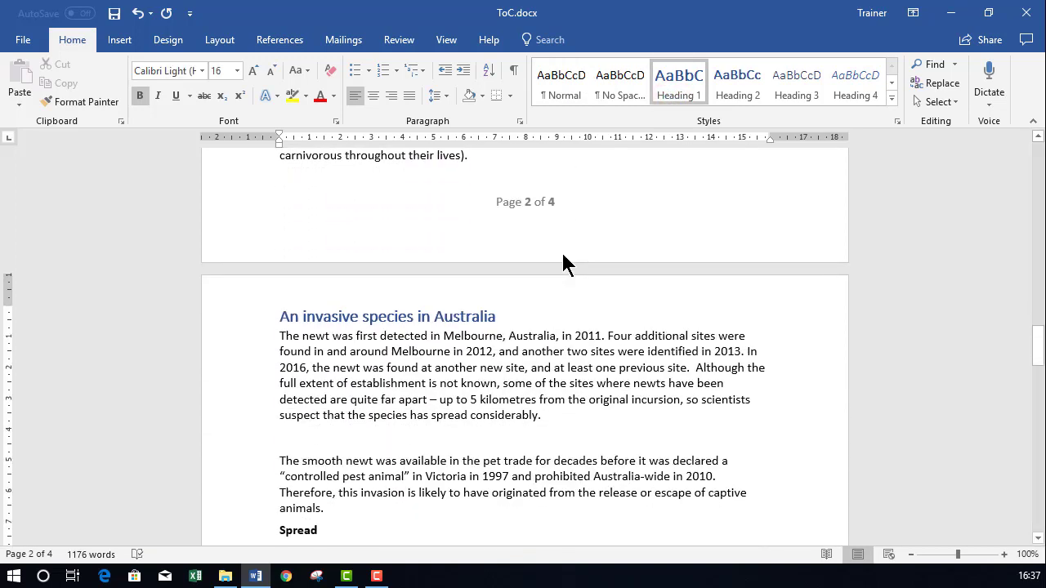
pyautogui.scroll(-1, 561, 260)
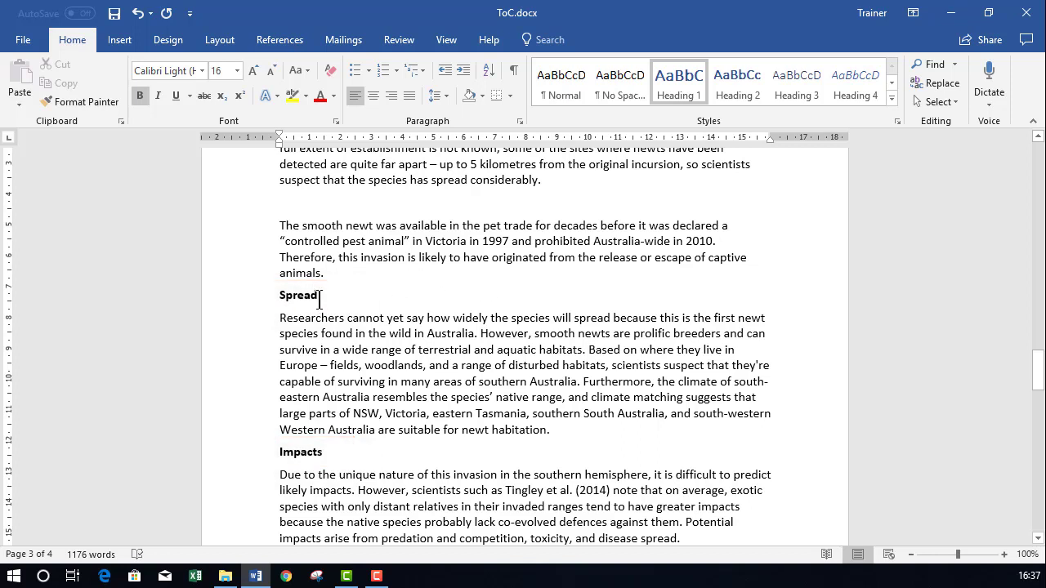
pyautogui.click(293, 294)
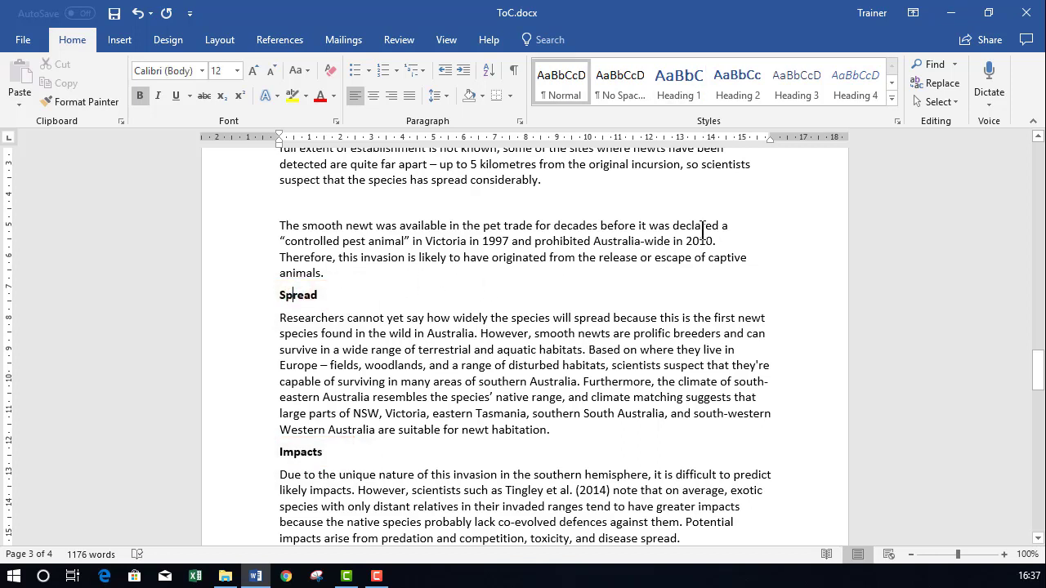
pyautogui.click(732, 96)
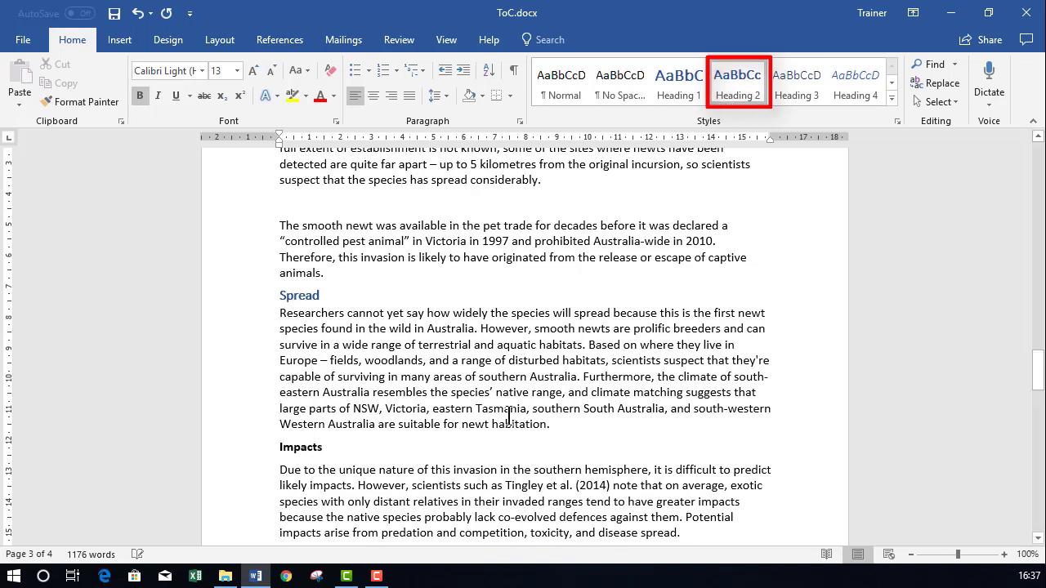
pyautogui.click(298, 447)
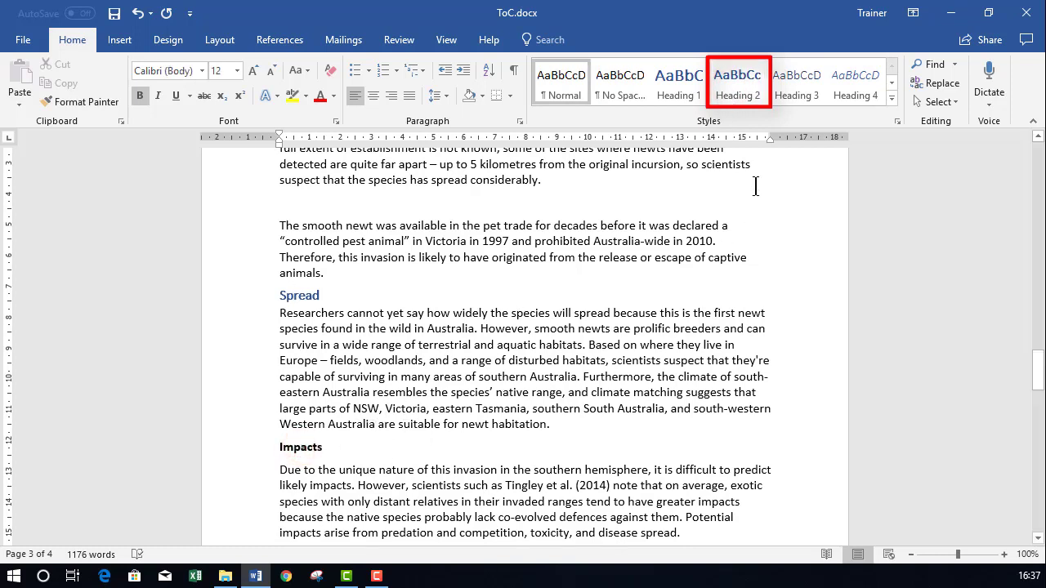
pyautogui.click(739, 96)
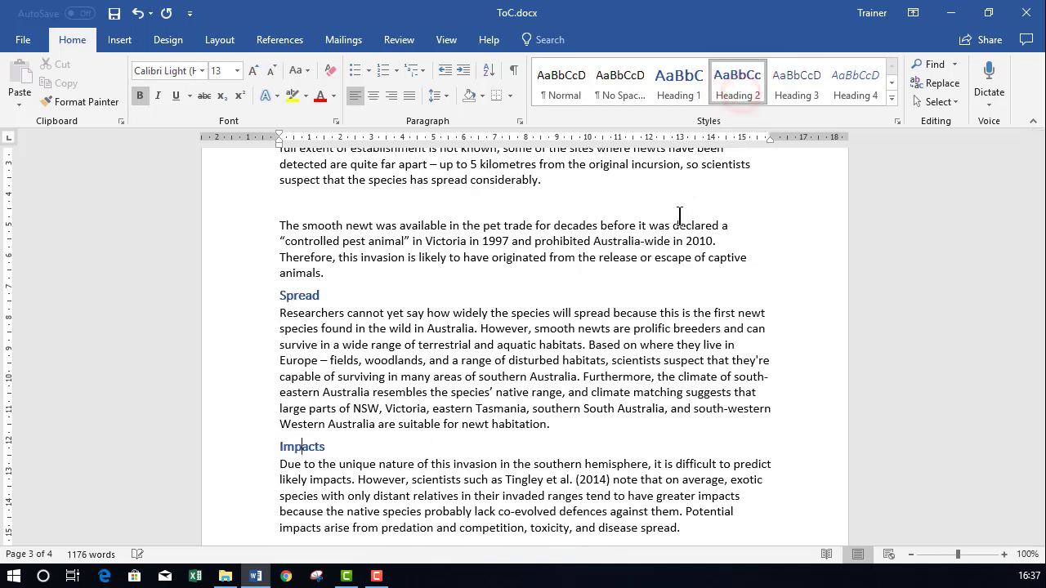
# Step: Insert a custom table of contents showing 2 levels on the empty line below the "Table of Contents:" title on page 1
pyautogui.scroll(2, 644, 259)
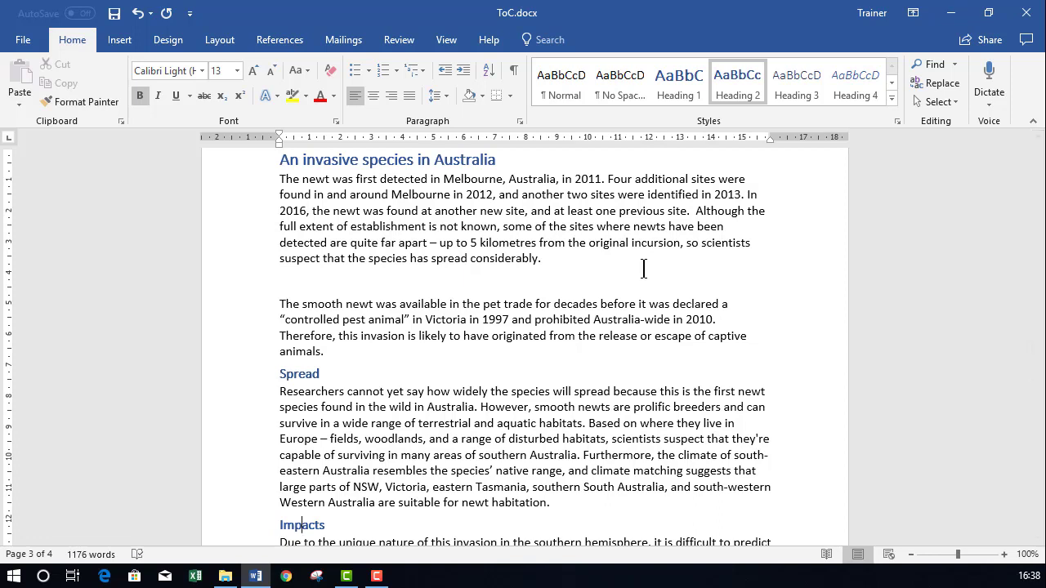
pyautogui.hotkey('ctrl', 'Home')
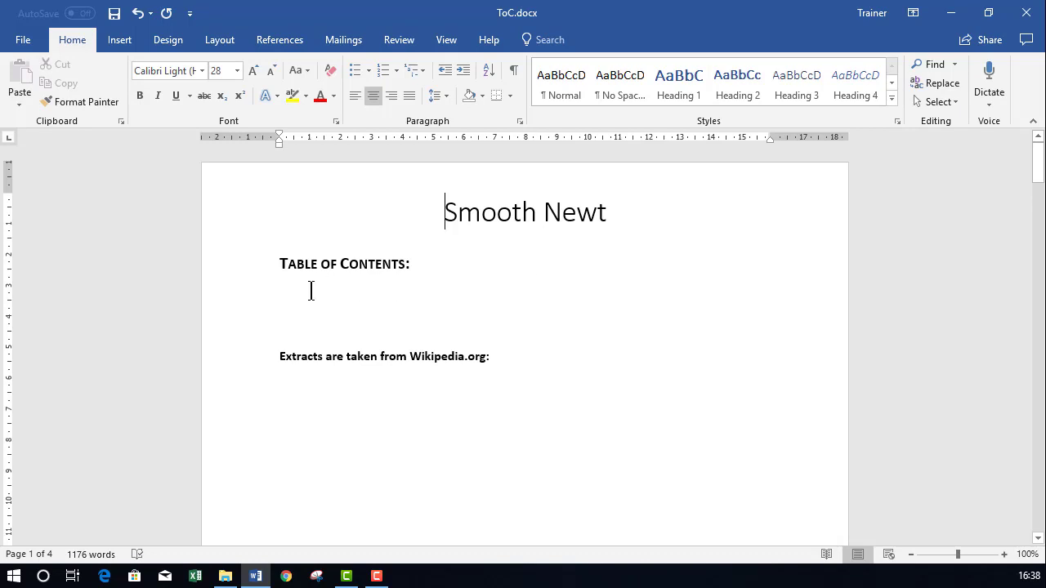
pyautogui.click(298, 297)
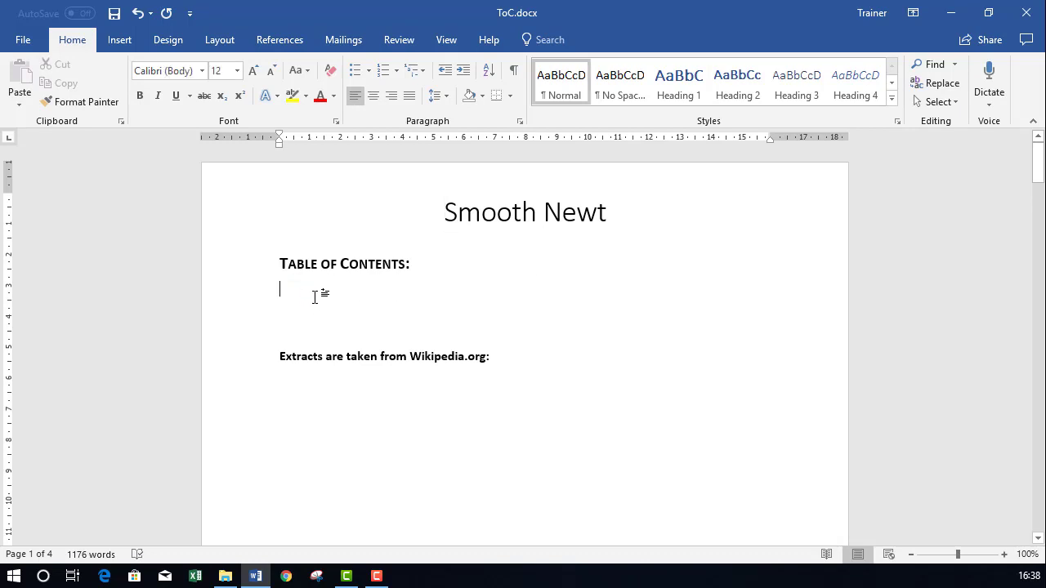
pyautogui.click(279, 41)
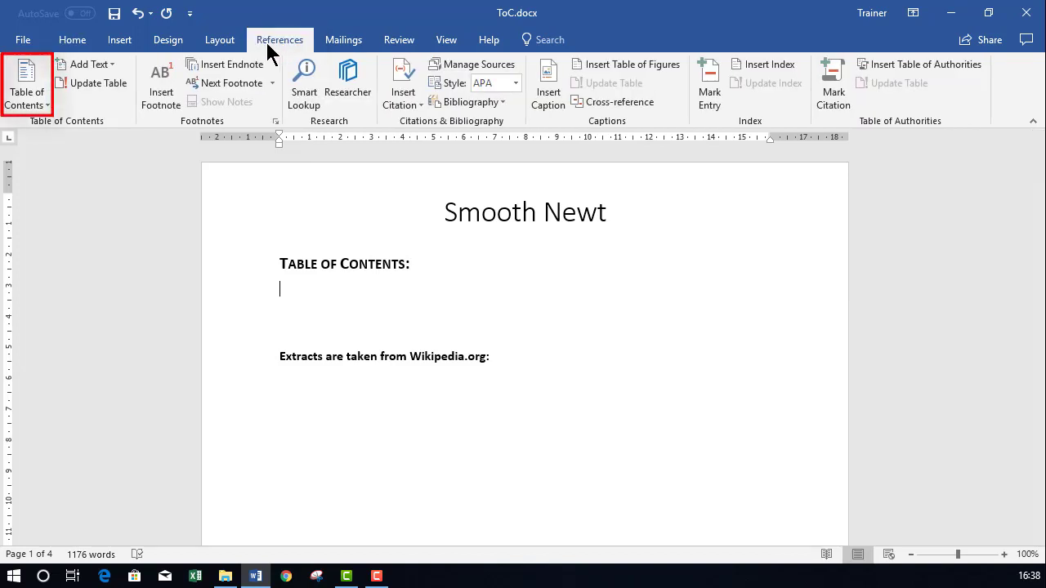
pyautogui.click(29, 95)
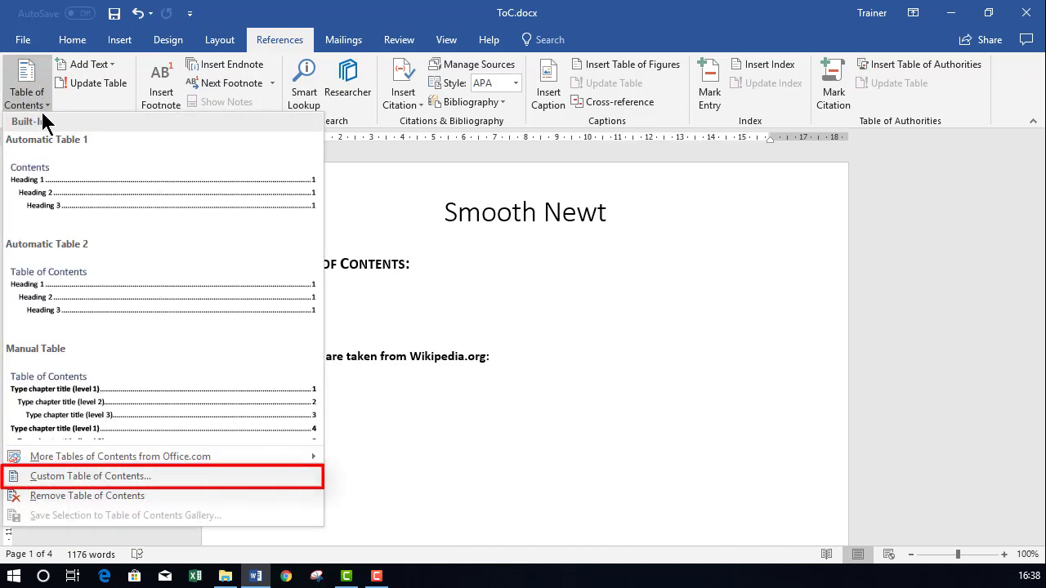
pyautogui.click(104, 477)
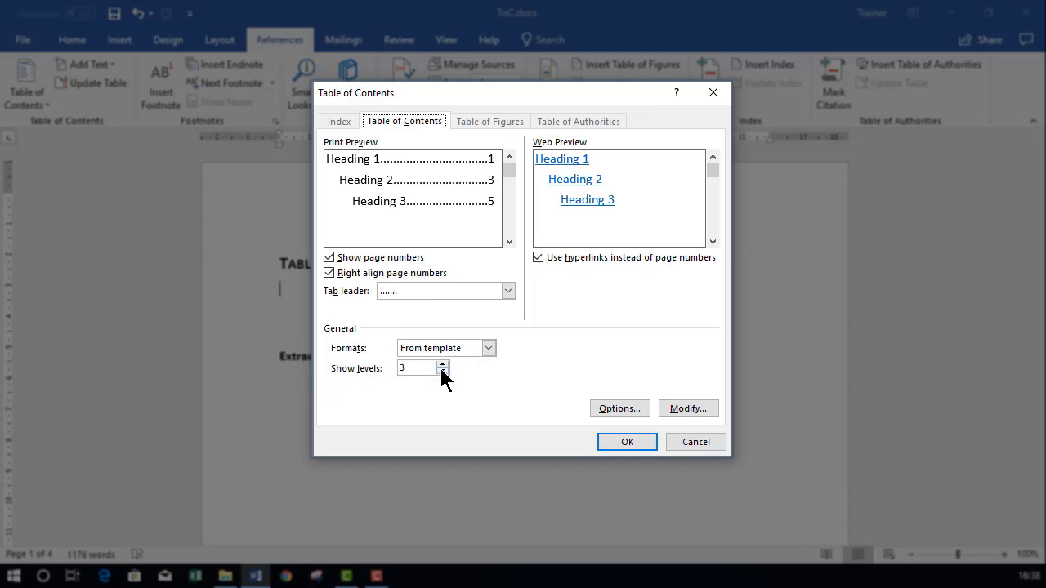
pyautogui.click(441, 371)
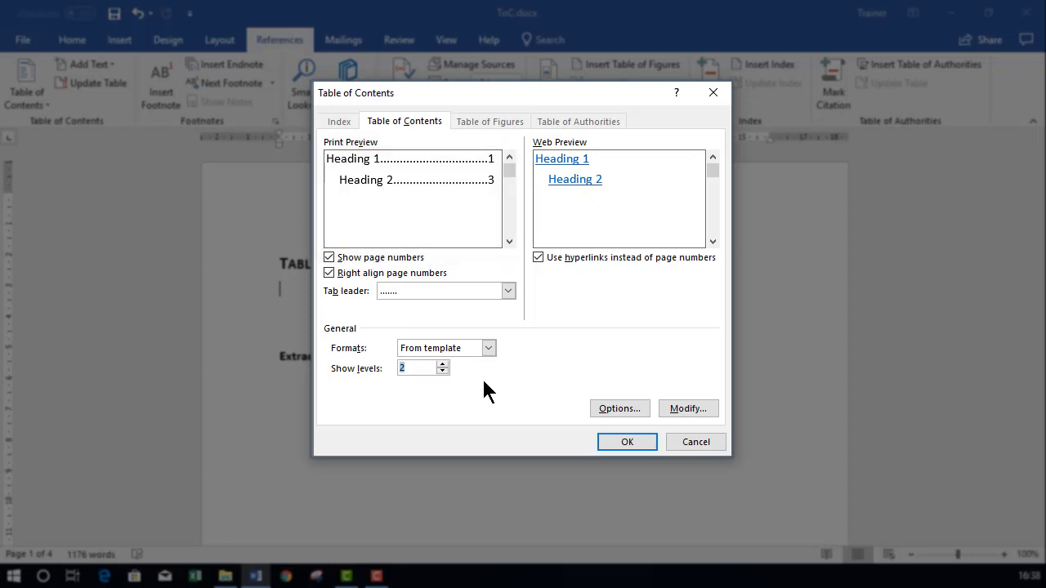
pyautogui.click(618, 438)
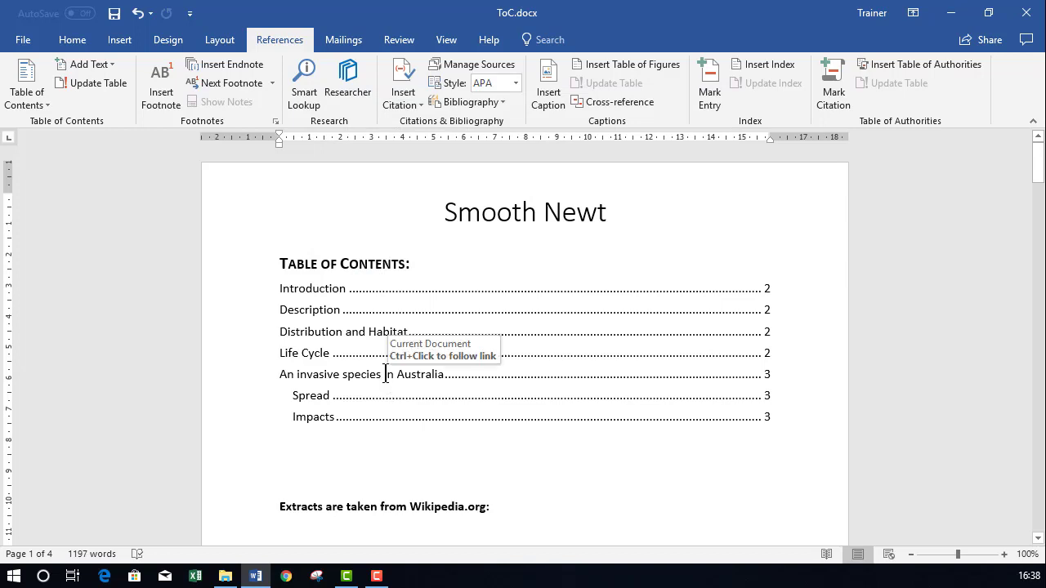
# Step: Follow the "Spread" link in the table of contents and apply Heading 1 to the "Conservation Status in Europe" title further down
pyautogui.keyDown('ctrl'); pyautogui.click(311, 396); pyautogui.keyUp('ctrl')
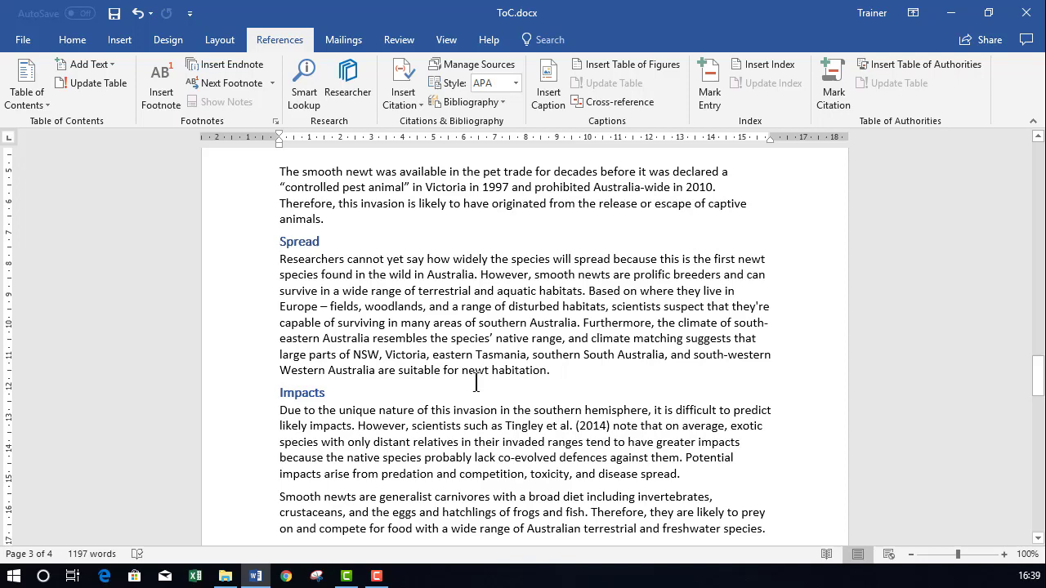
pyautogui.scroll(-5, 476, 382)
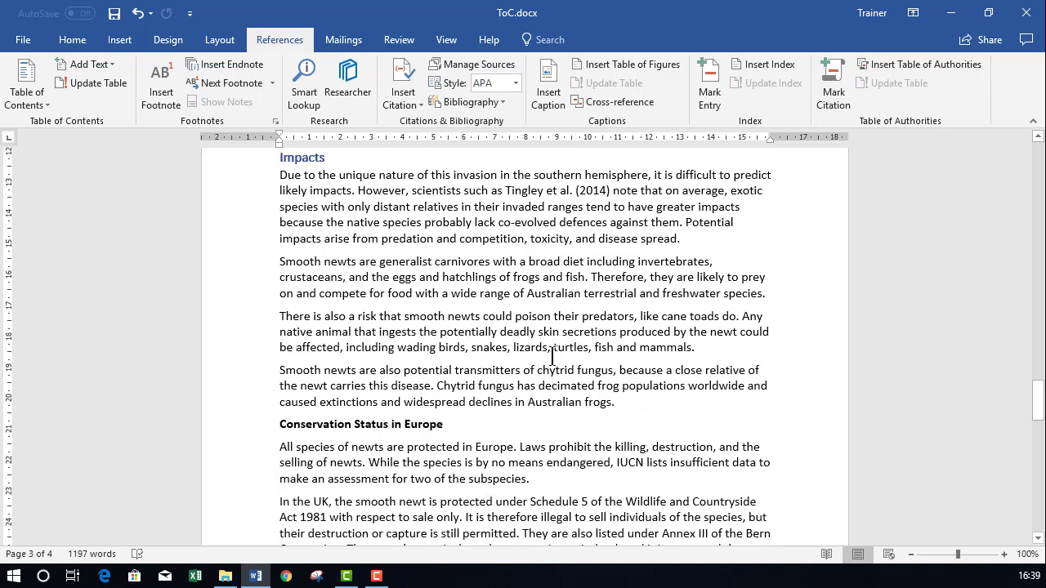
pyautogui.scroll(-1, 552, 357)
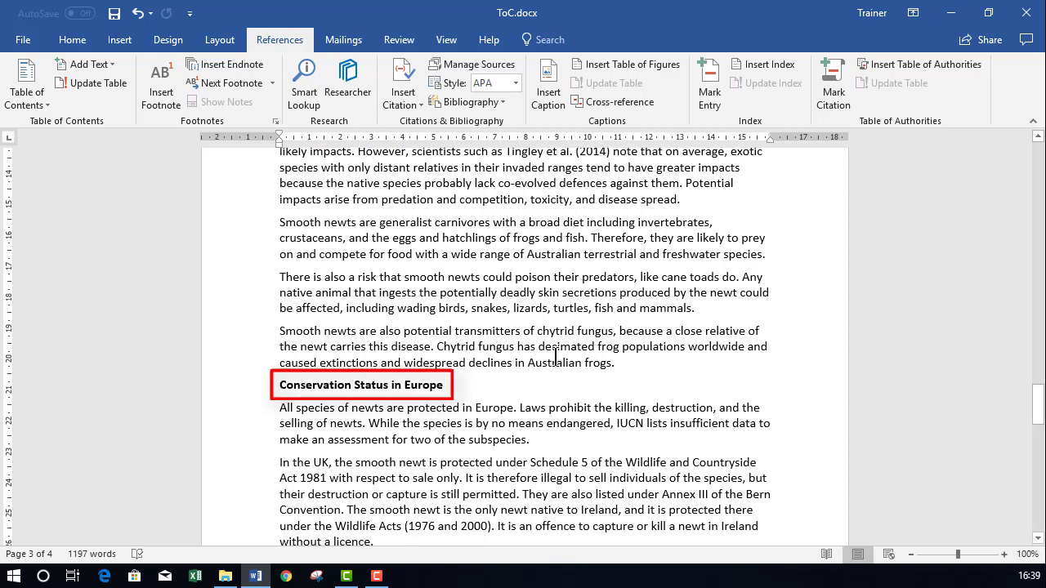
pyautogui.click(392, 385)
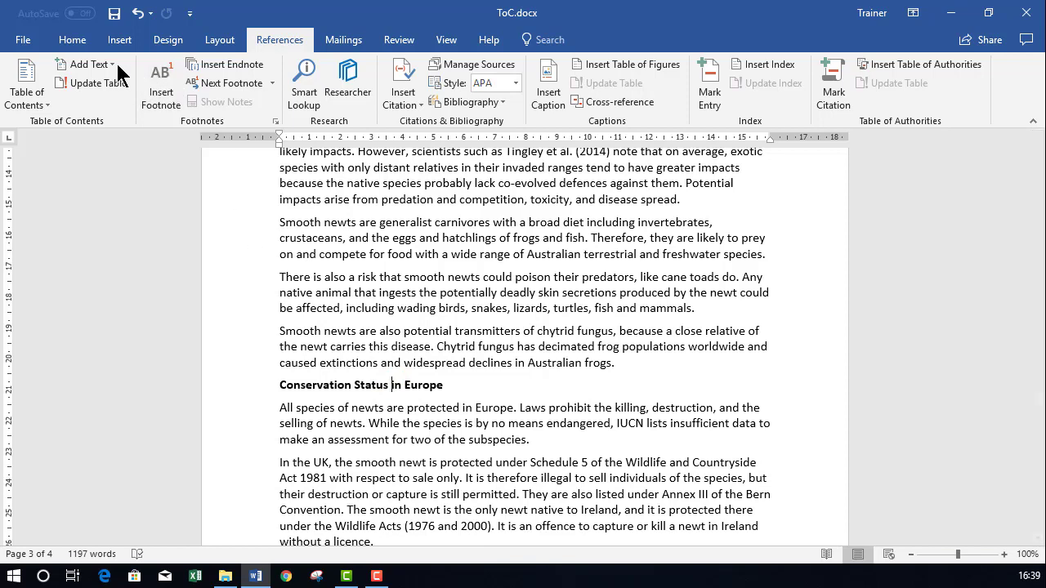
pyautogui.click(77, 40)
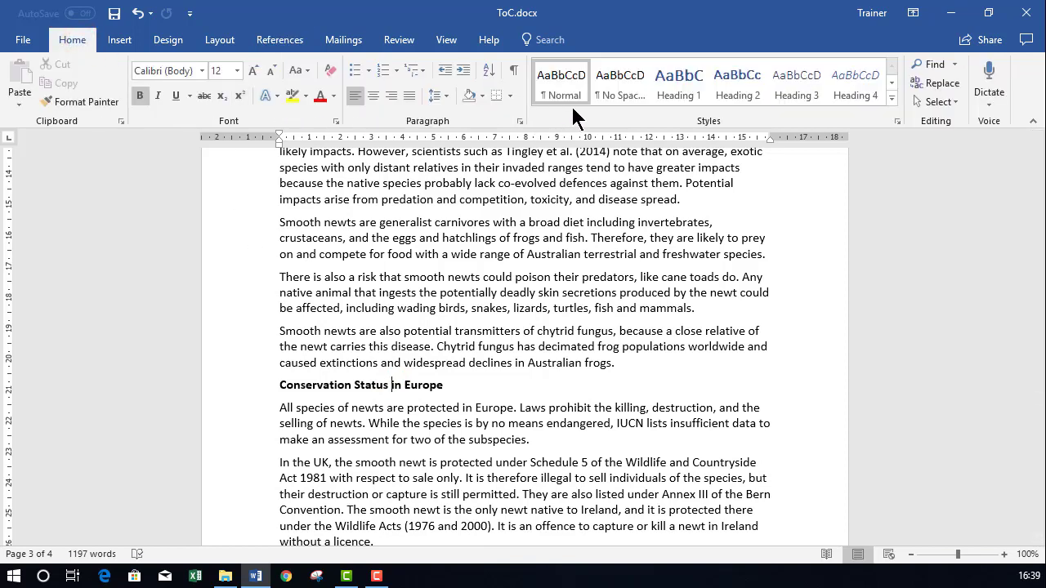
pyautogui.click(684, 76)
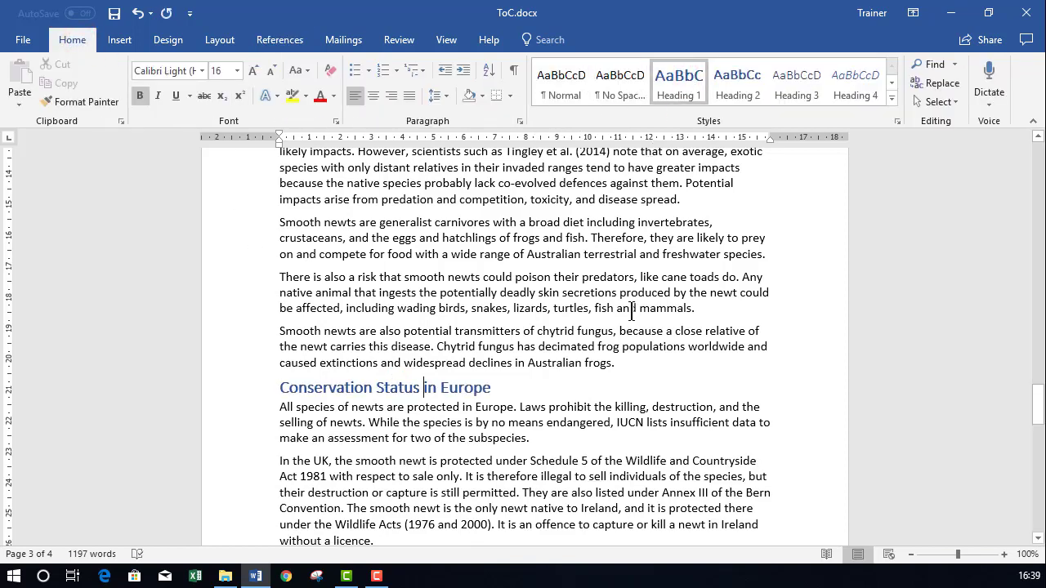
# Step: Add a new line reading "Summary" after the document's last paragraph and give it the Heading 1 style
pyautogui.scroll(-8, 631, 313)
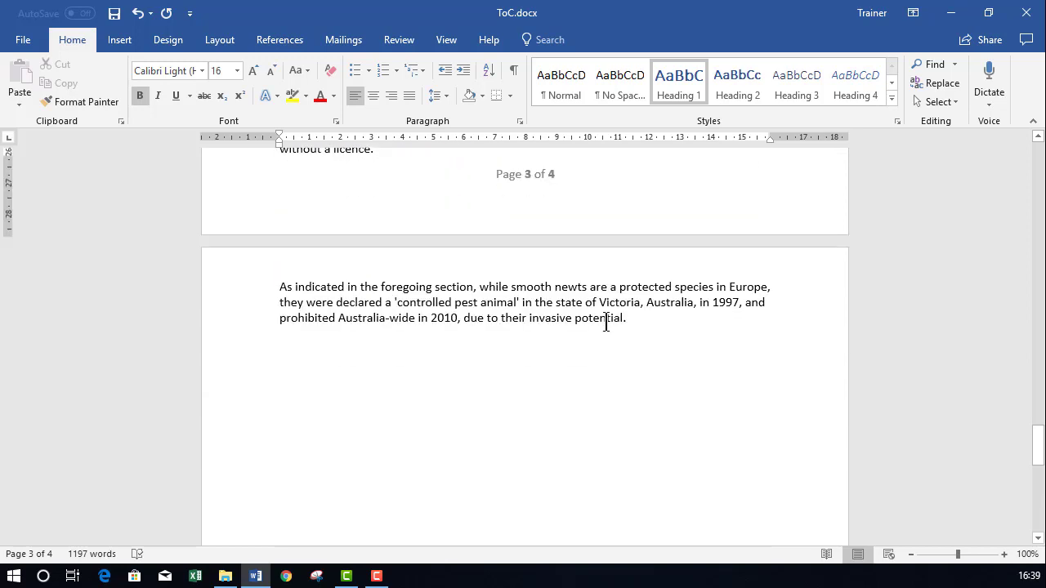
pyautogui.click(606, 322)
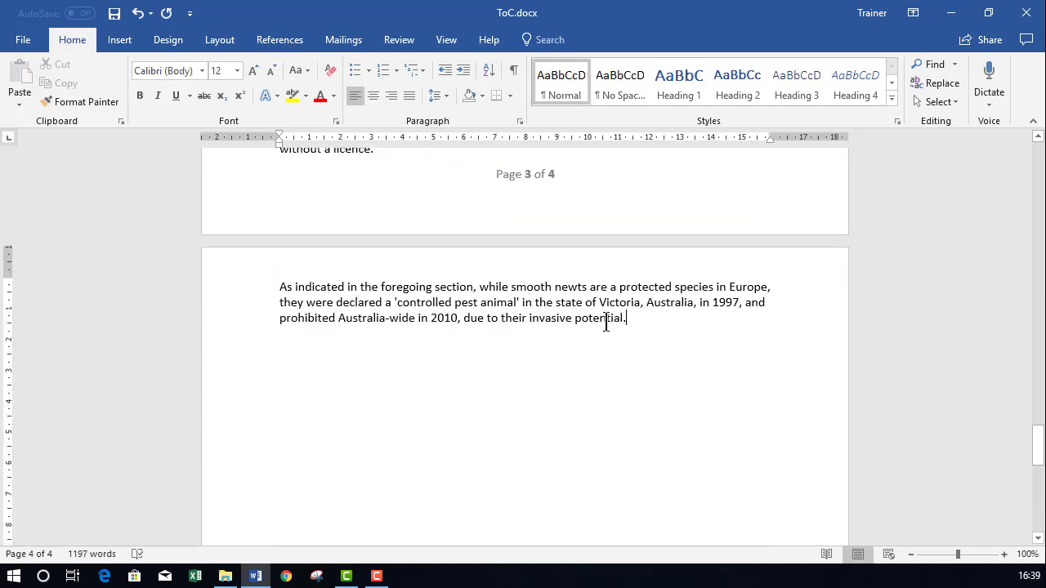
pyautogui.press('Return')
pyautogui.write('Summary')
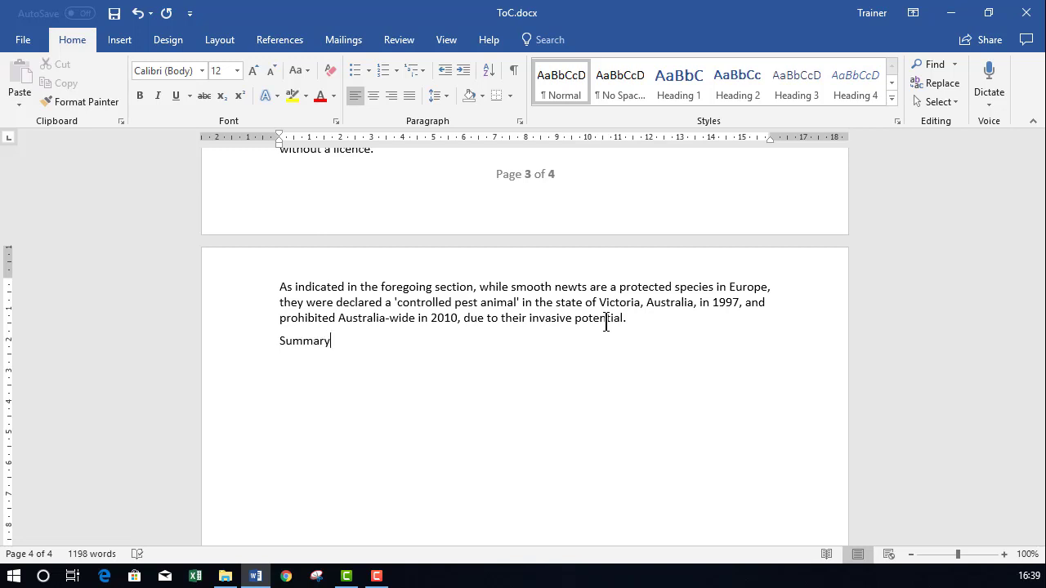
pyautogui.click(302, 341)
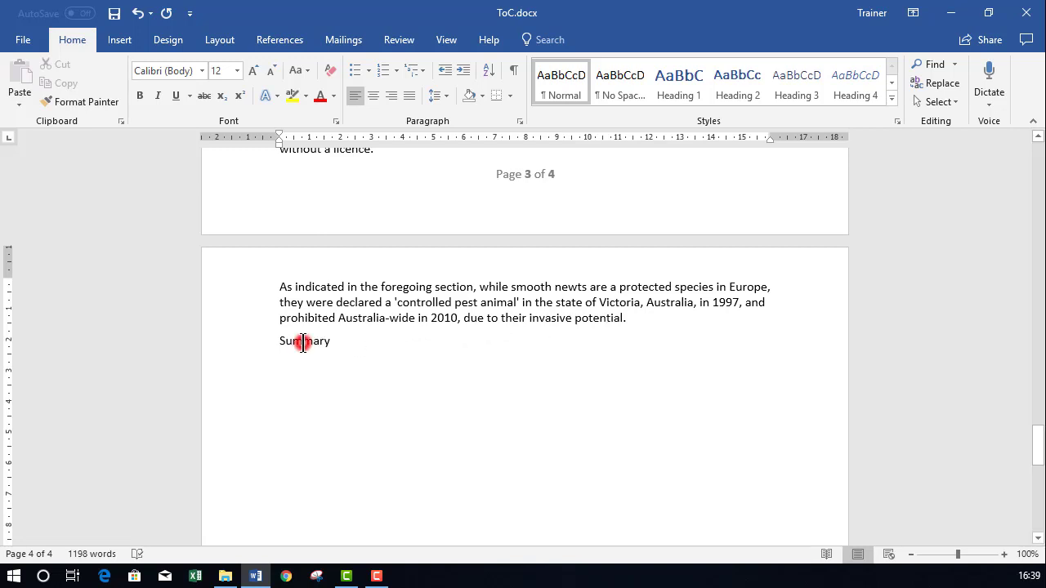
pyautogui.click(678, 82)
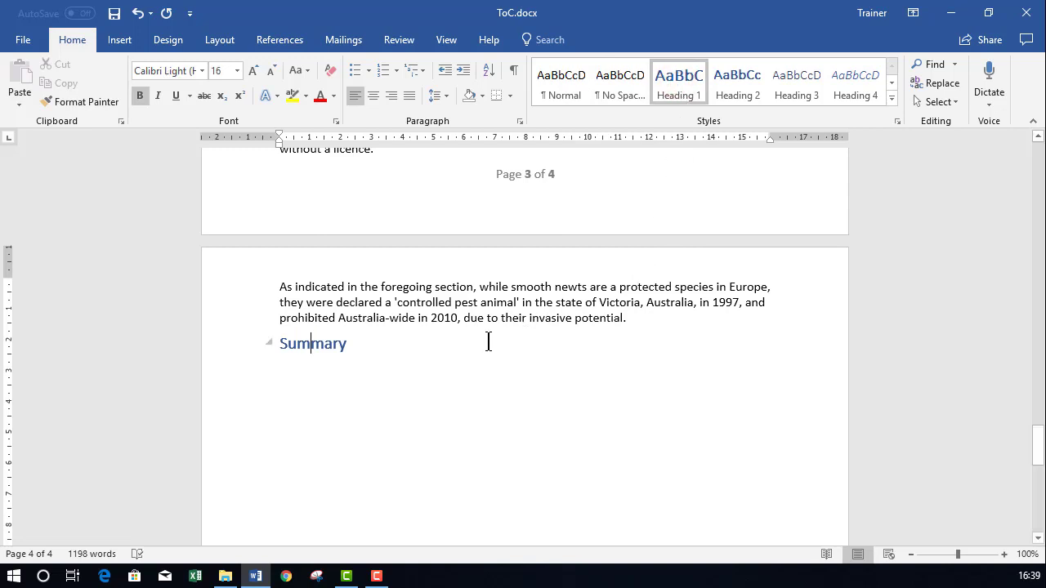
# Step: Update the entire table of contents on page 1, including its entries as well as the page numbers
pyautogui.hotkey('ctrl', 'Home')
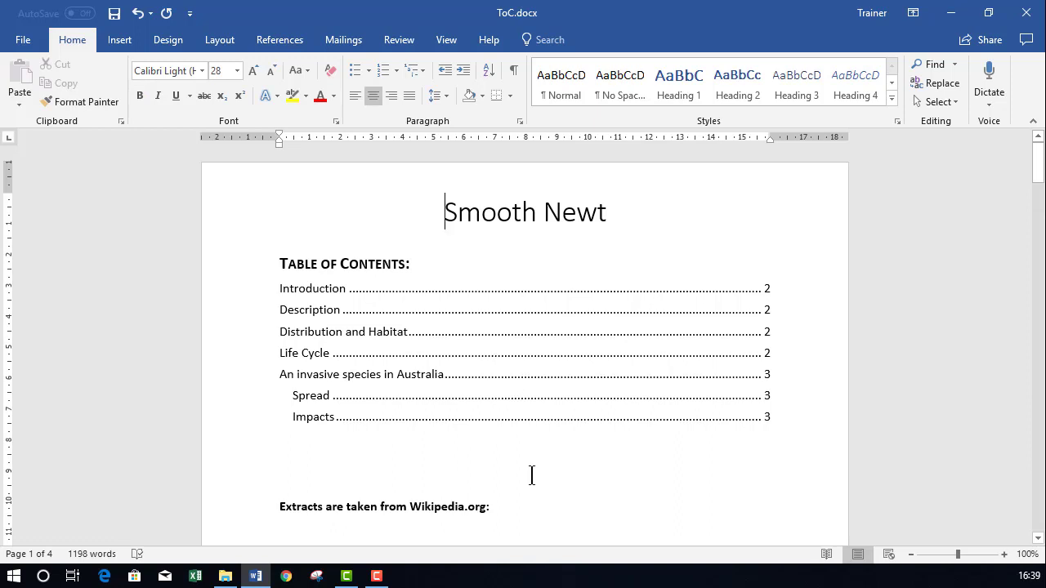
pyautogui.click(406, 331)
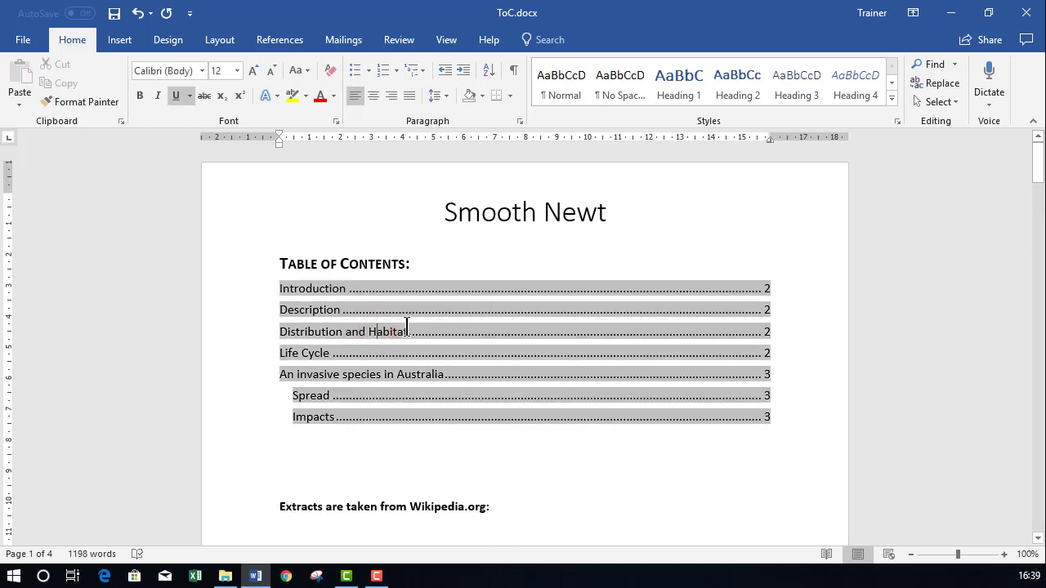
pyautogui.click(285, 43)
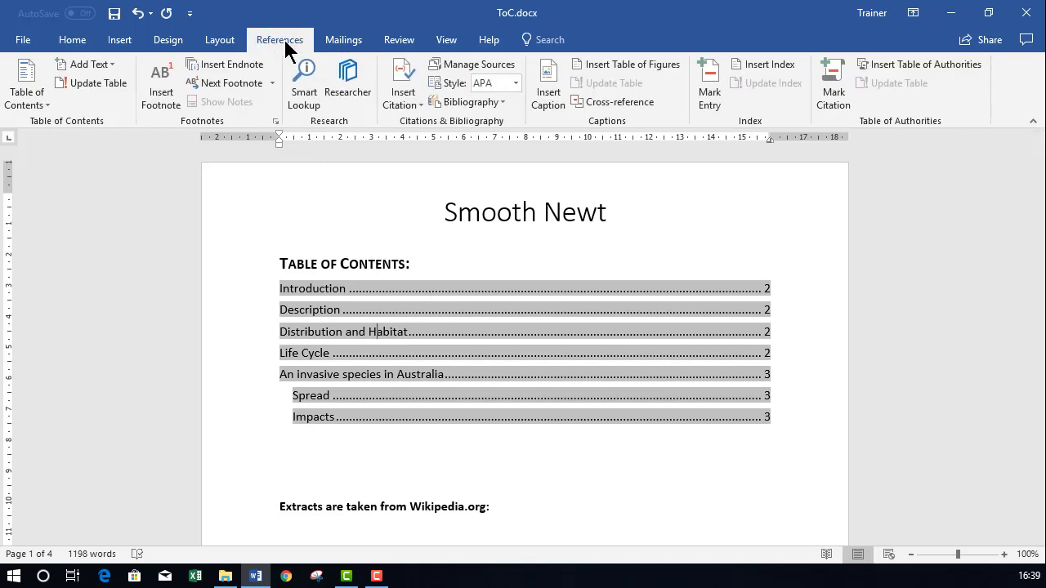
pyautogui.click(97, 83)
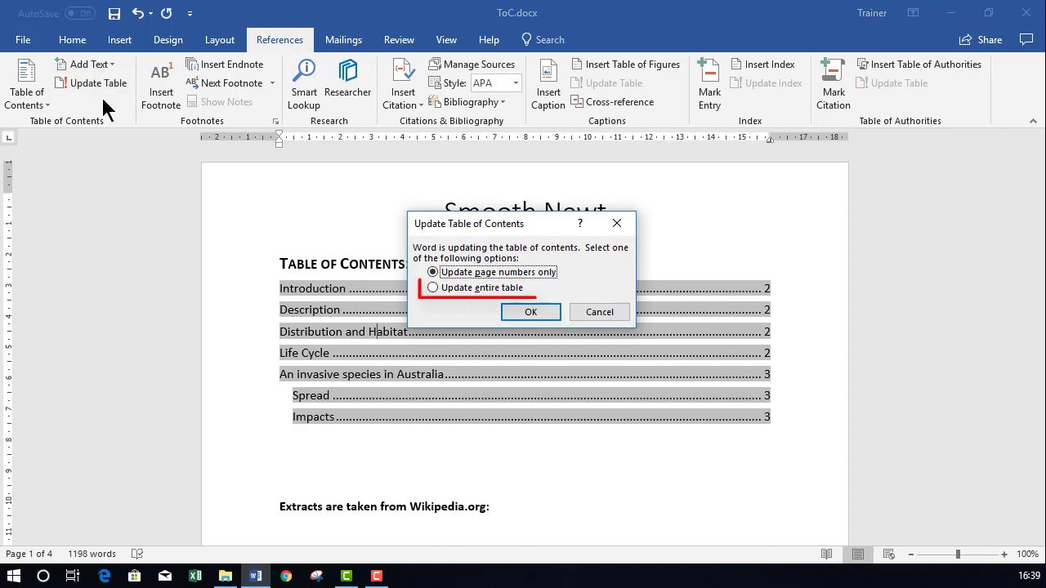
pyautogui.click(432, 288)
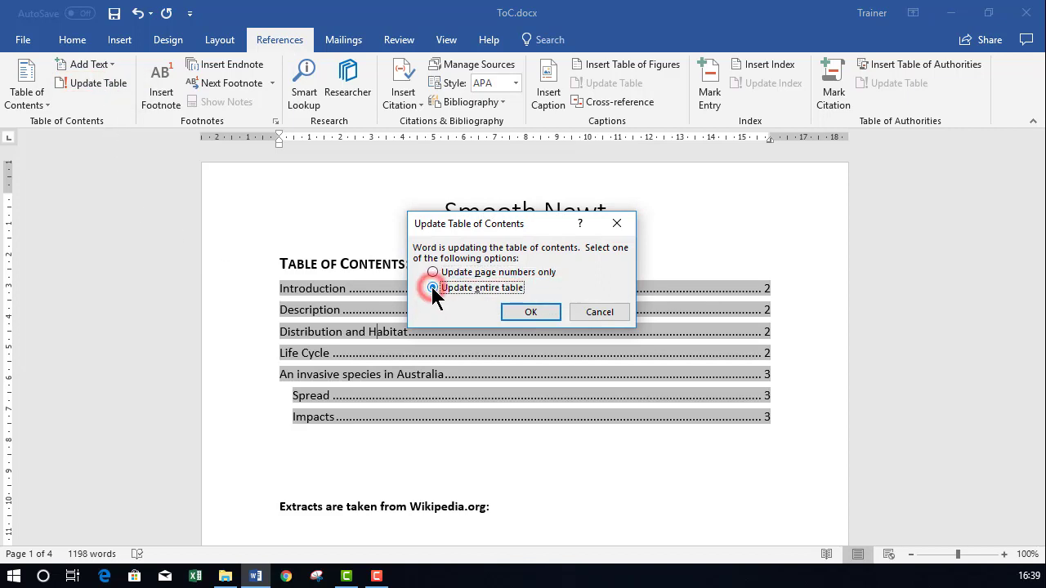
pyautogui.click(512, 318)
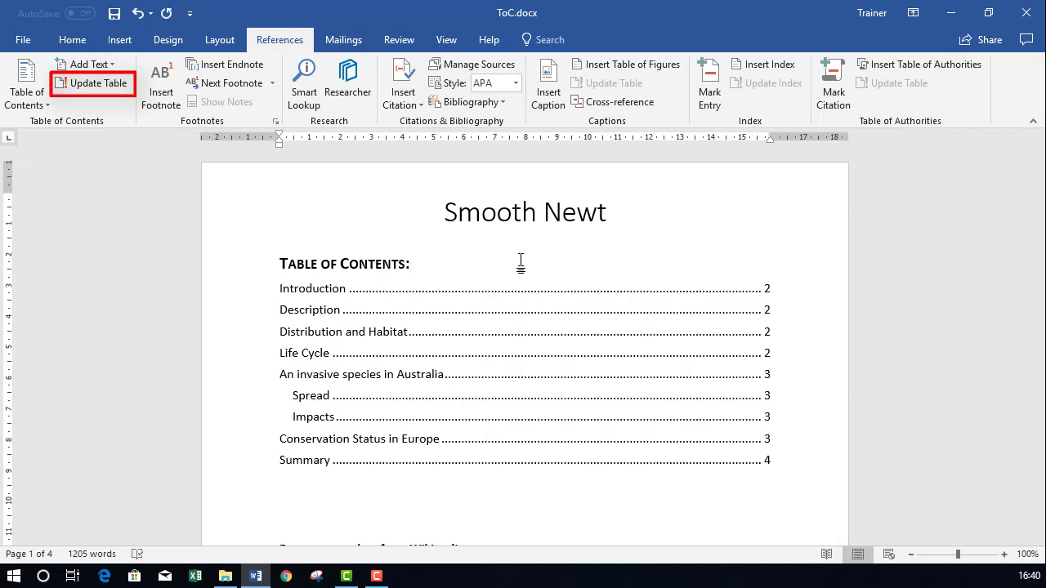
pyautogui.press('F9')
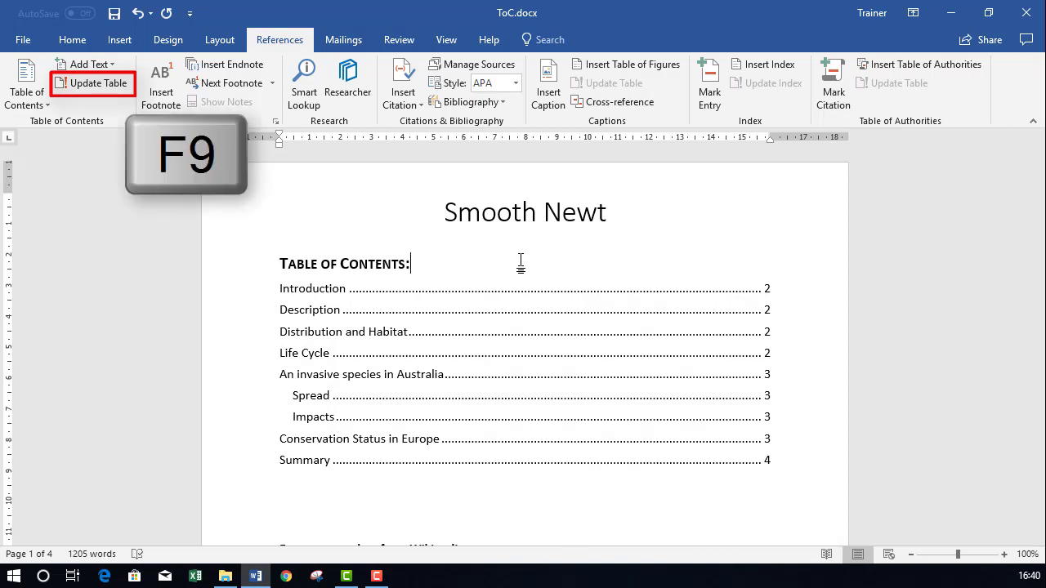
pyautogui.rightClick(475, 361)
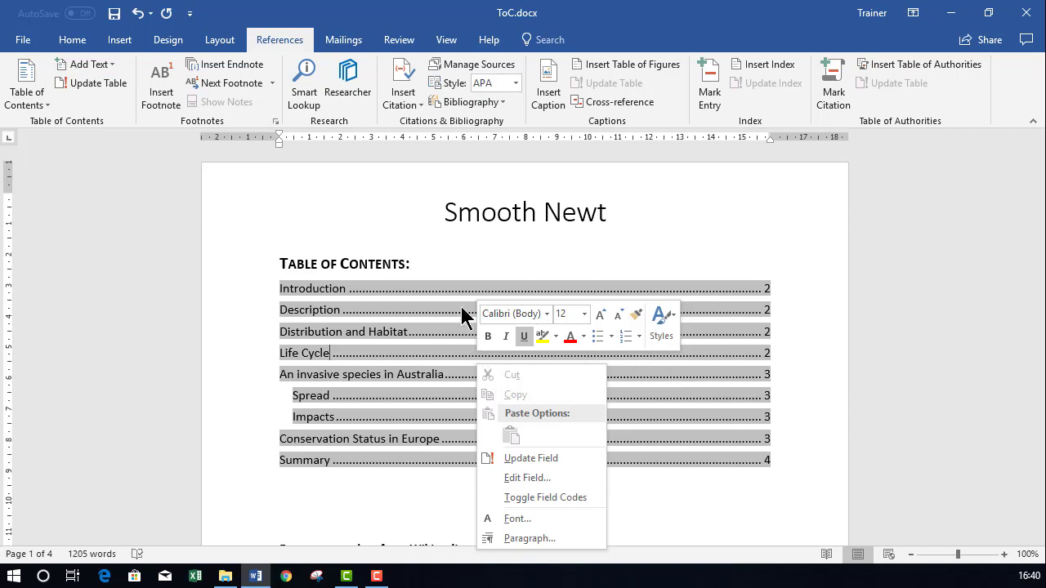
pyautogui.click(415, 263)
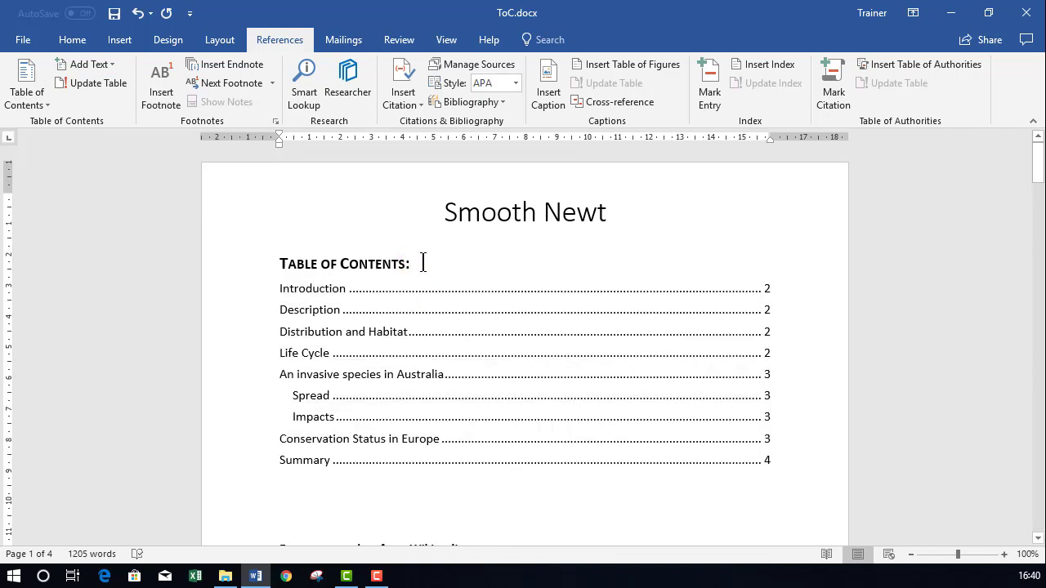